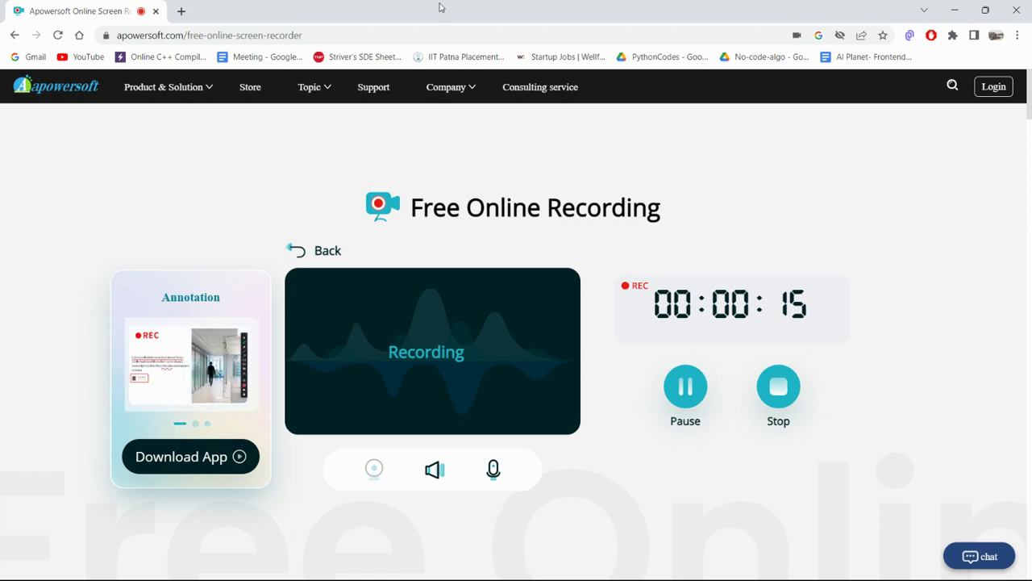
Search Google for "python download" in a new browser tab and open the Download Python page on python.org.
left_click(182, 11)
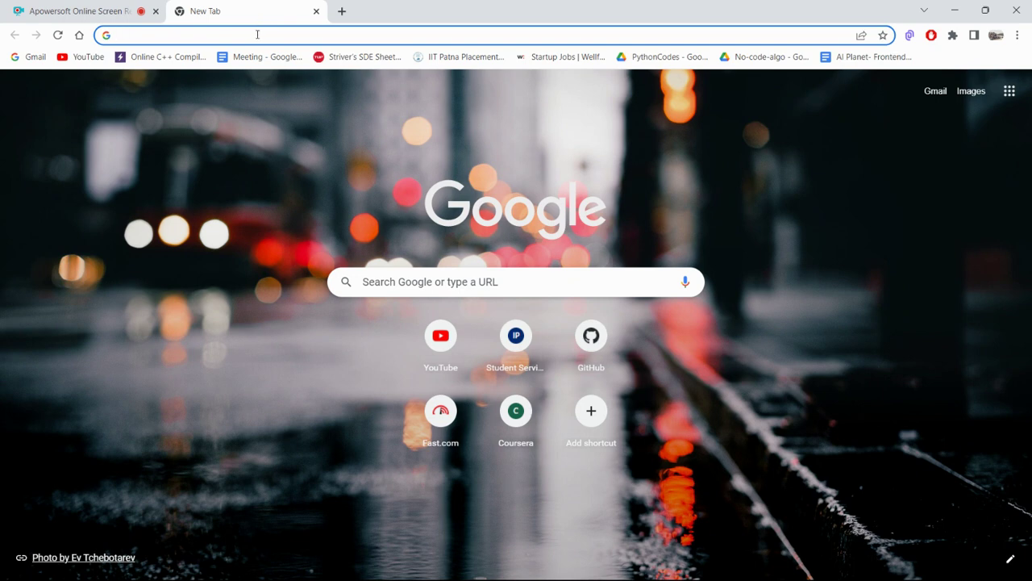
type("python")
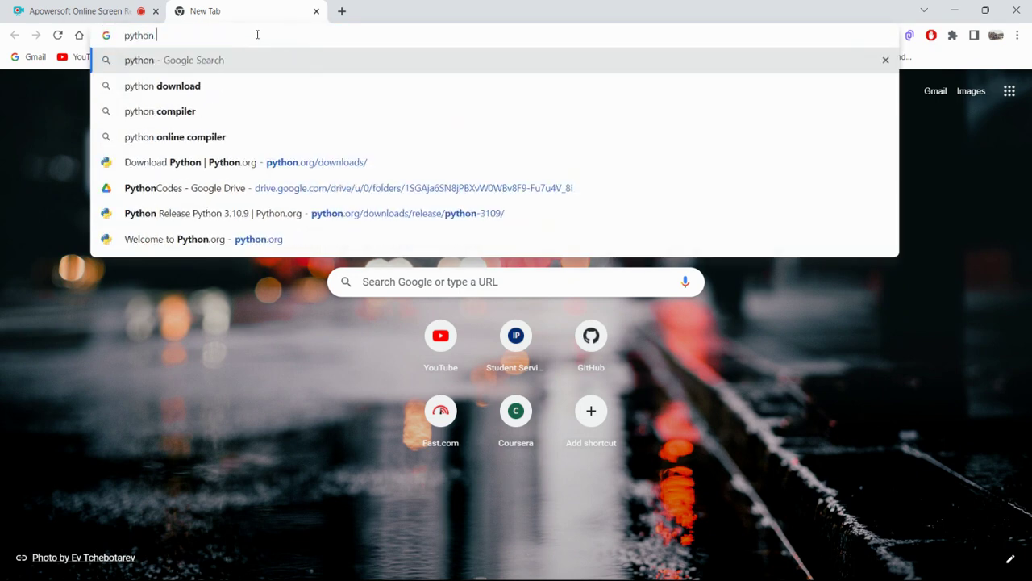
type(" download")
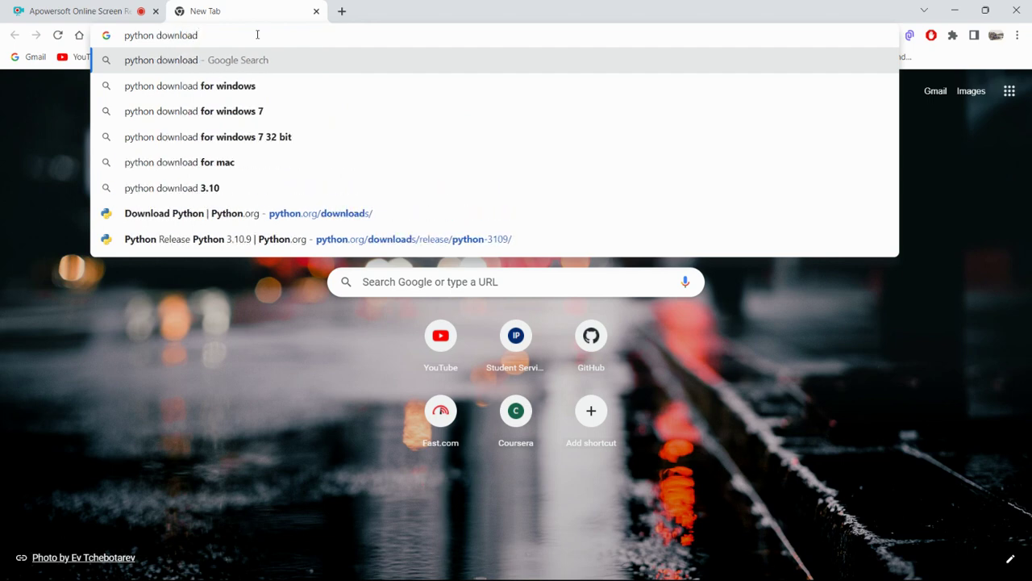
key("Return")
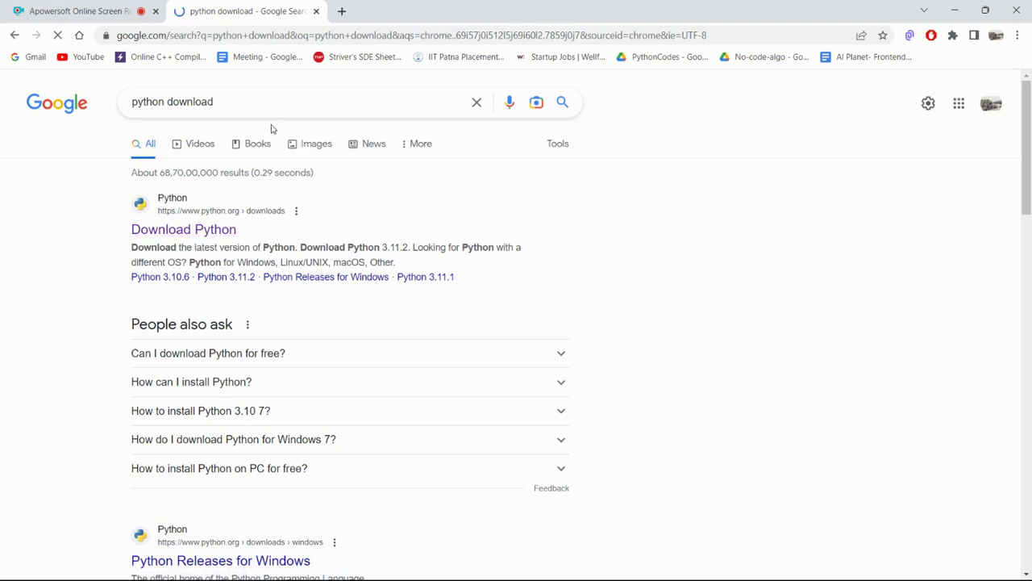
left_click(268, 231)
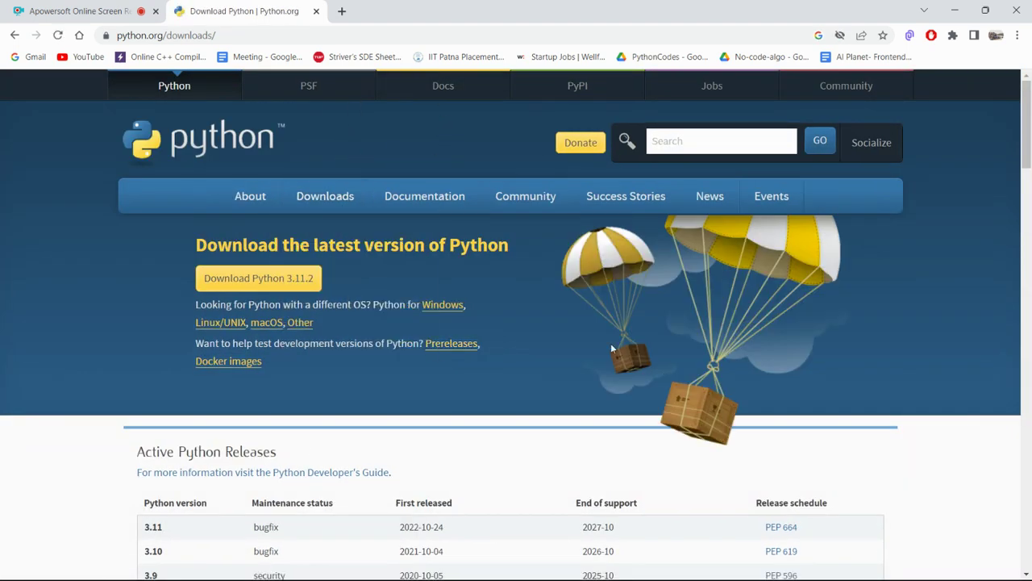
Find Python 3.10.9 in the list of specific releases on the downloads page and open its release page.
mouse_move(308, 199)
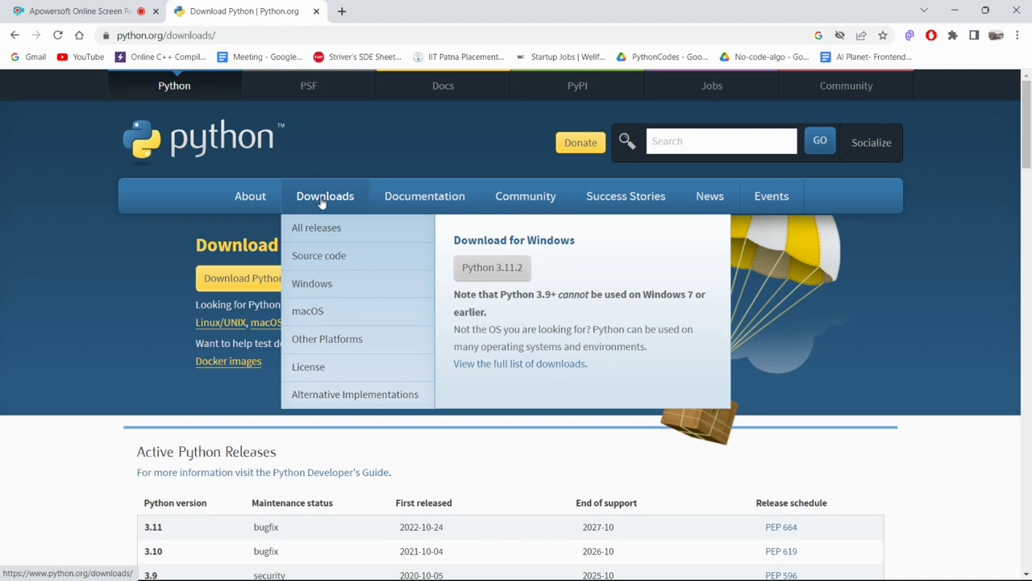
left_click(320, 200)
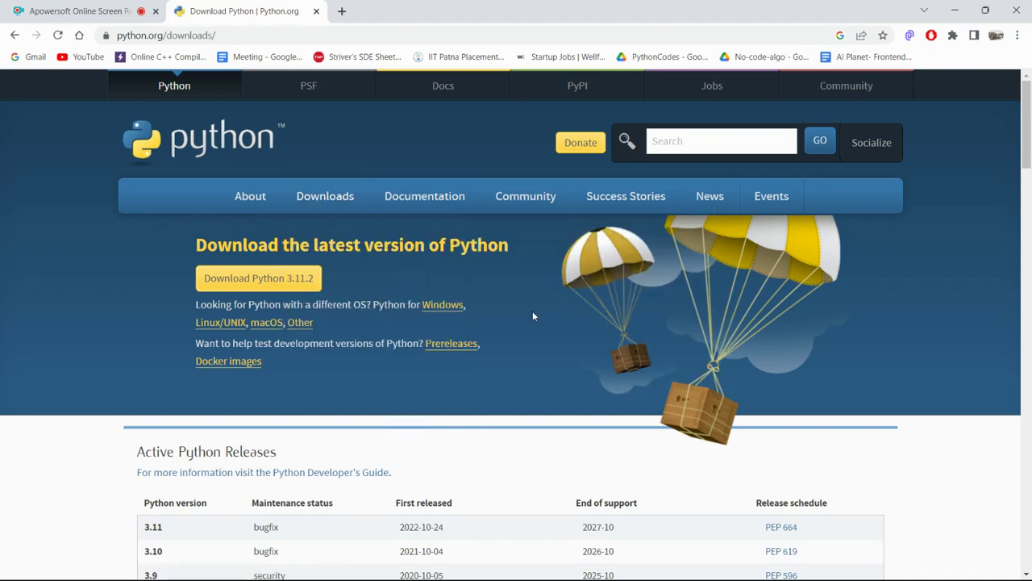
scroll(529, 311, "down", 4)
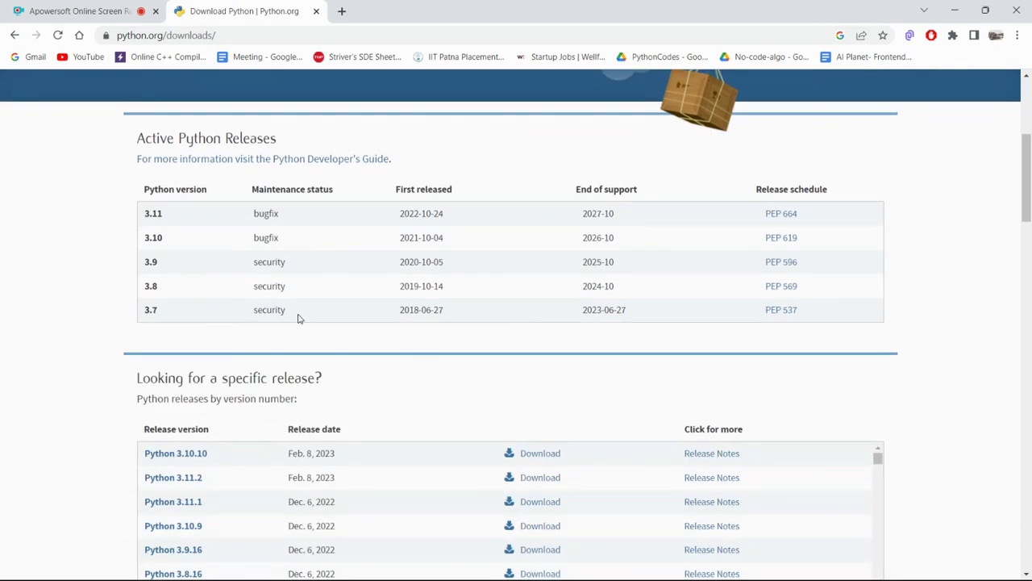
scroll(297, 319, "down", 2)
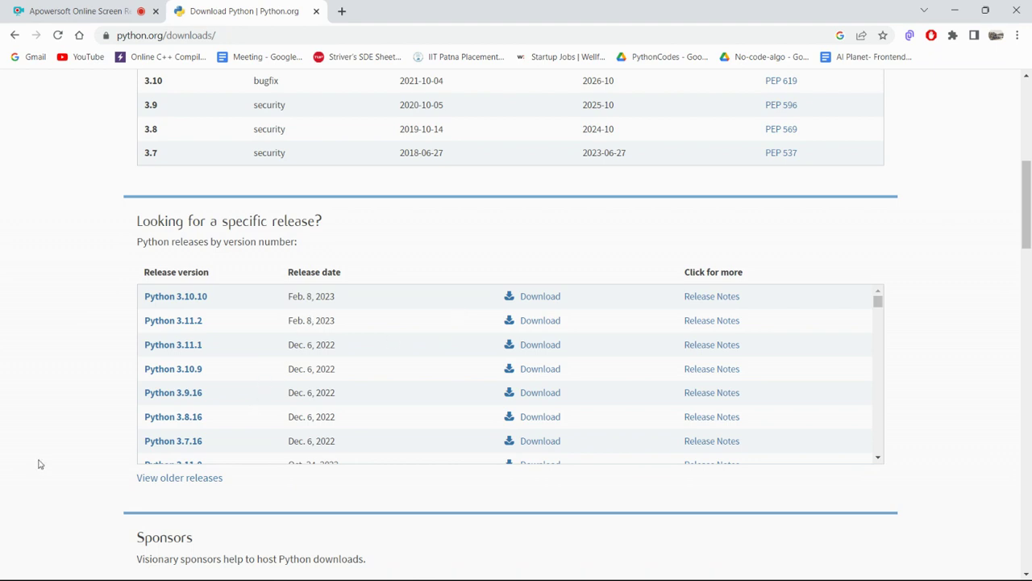
left_click_drag(143, 368, 205, 371)
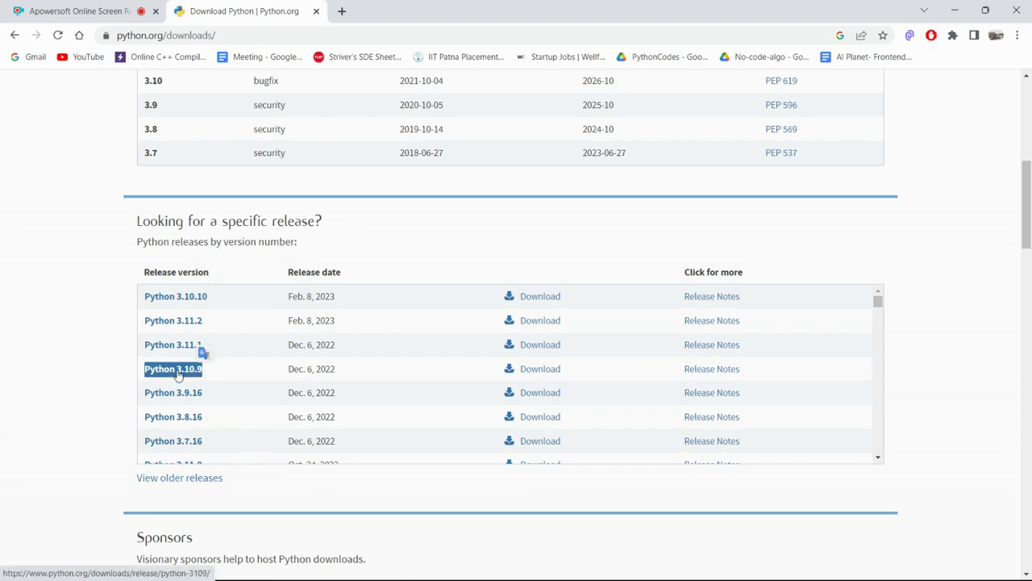
left_click(42, 370)
left_click(177, 370)
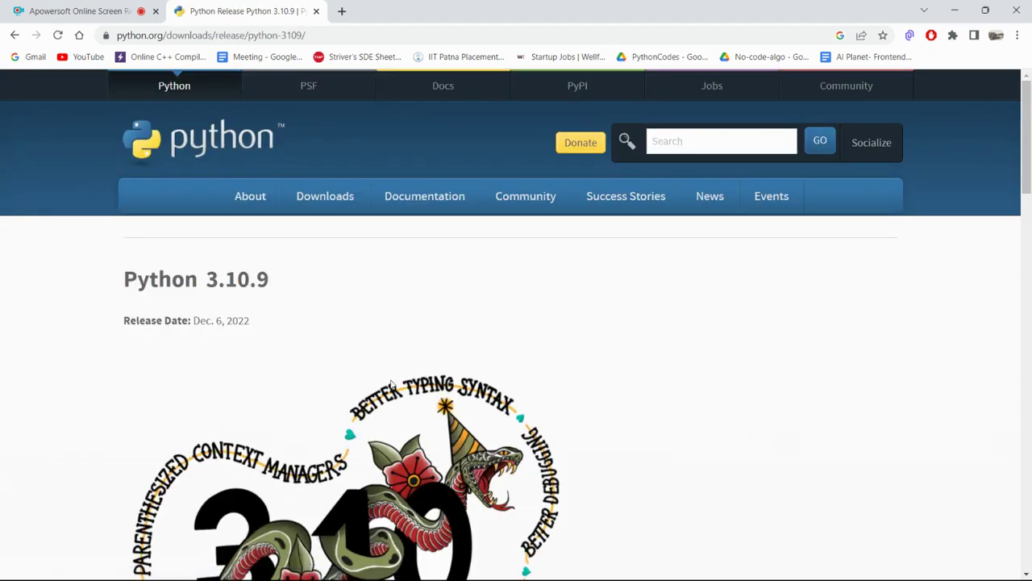
Go to the Files table on the Python 3.10.9 release page and review the available installers.
scroll(359, 380, "down", 2)
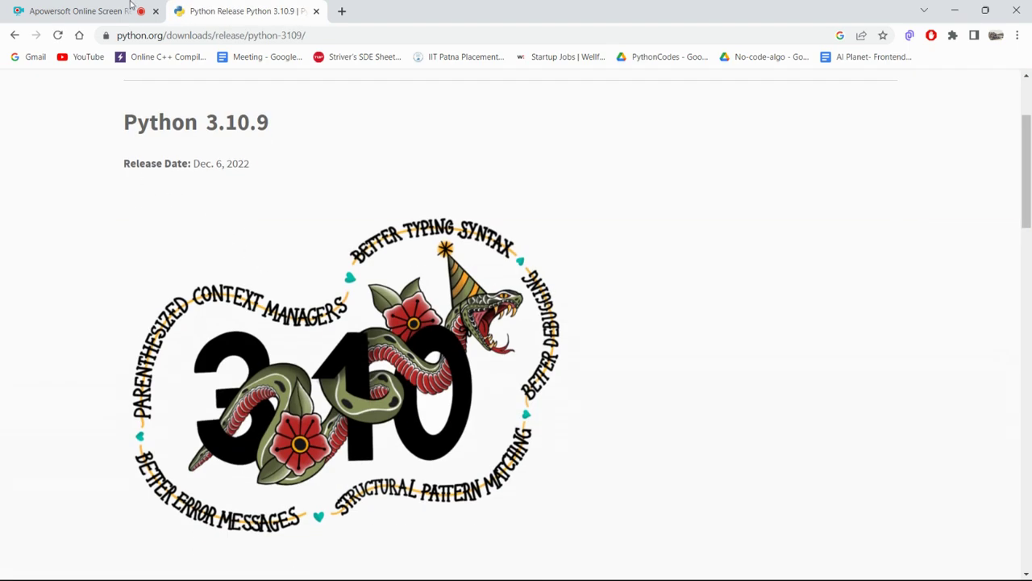
left_click_drag(120, 125, 283, 129)
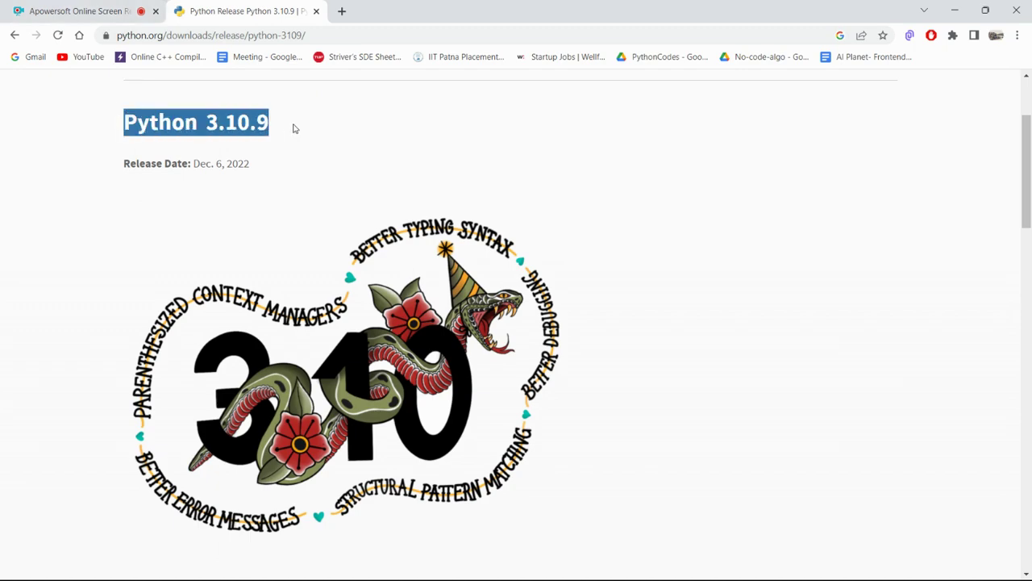
left_click(340, 174)
scroll(355, 185, "down", 5)
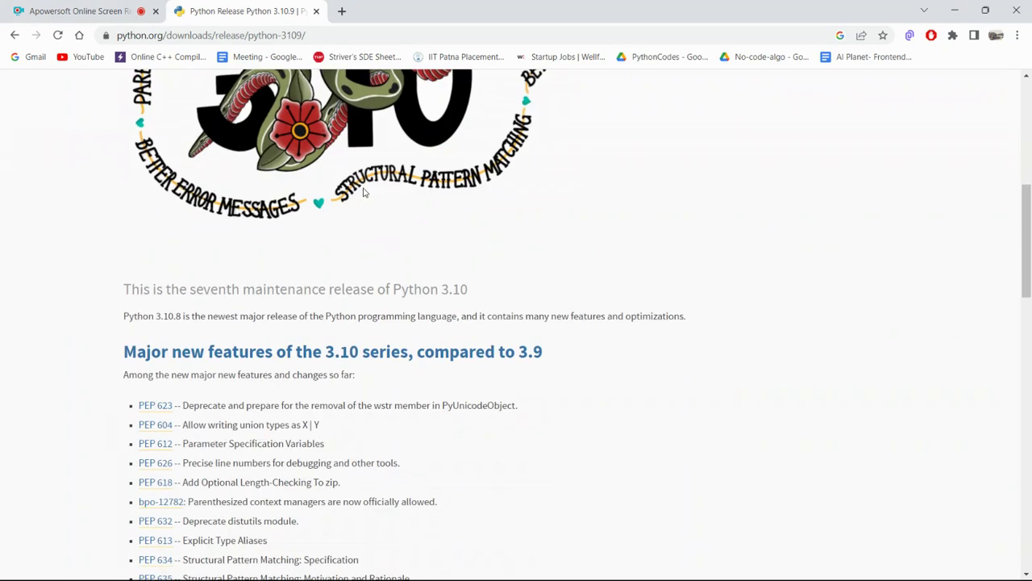
scroll(362, 191, "down", 10)
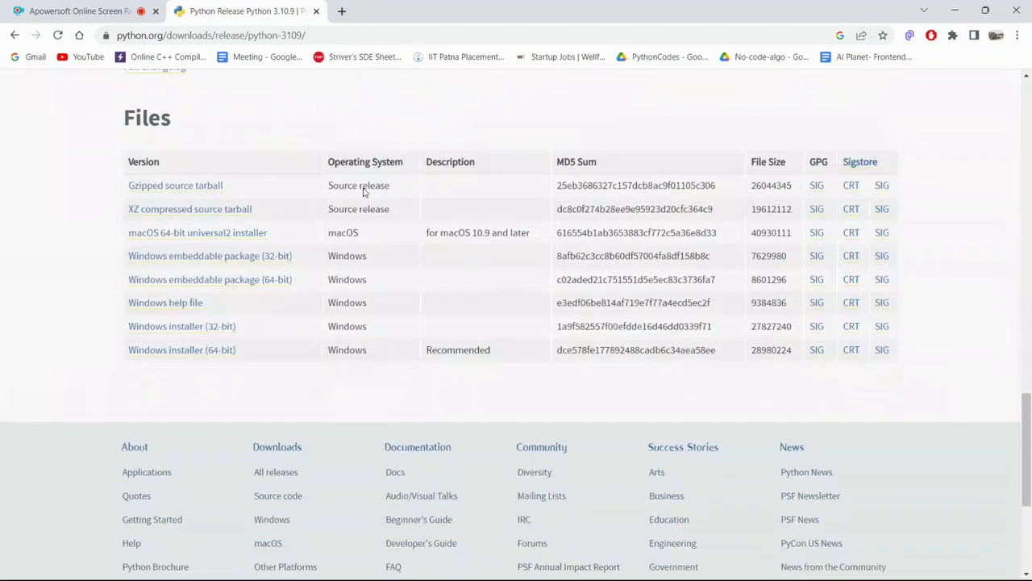
scroll(365, 188, "up", 2)
scroll(364, 188, "down", 2)
Search Windows for "settings" and switch to the Settings app.
mouse_move(401, 570)
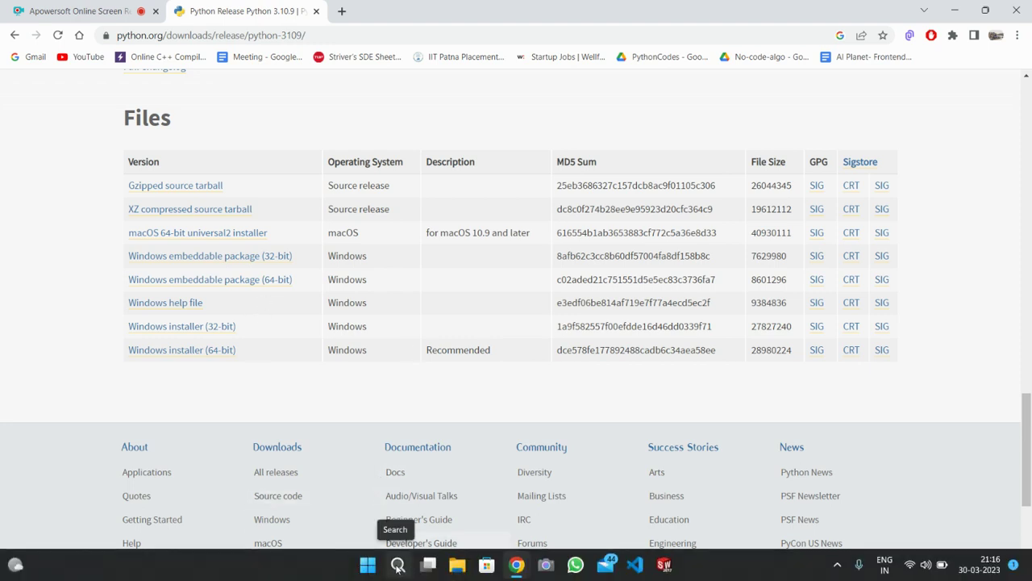
left_click(396, 566)
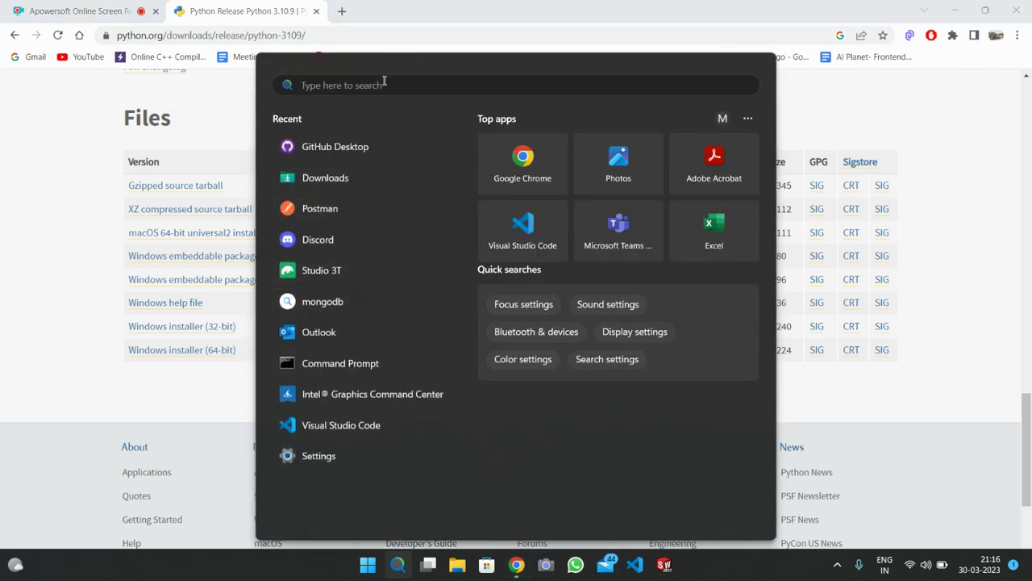
type("sett")
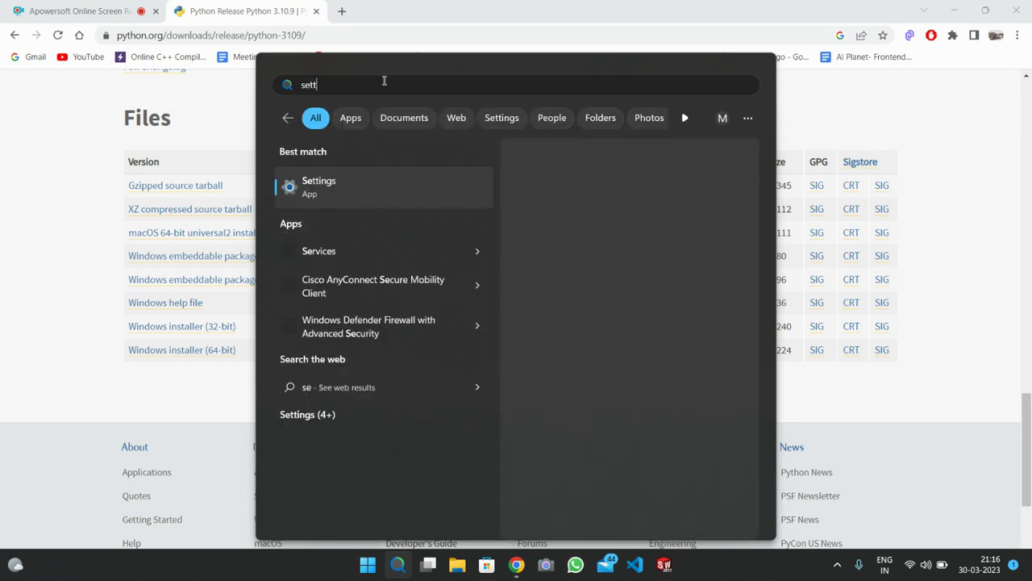
type("ings")
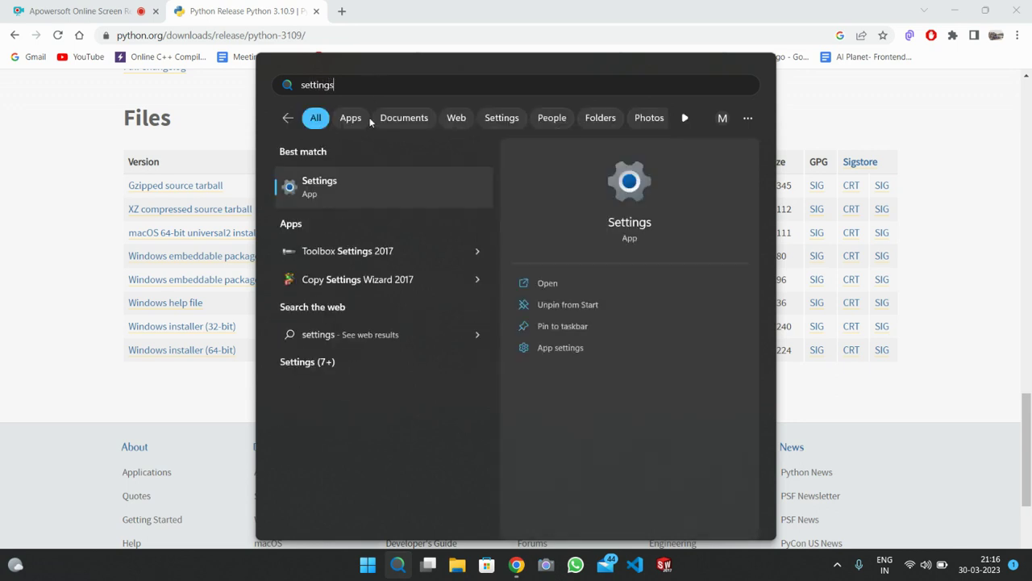
left_click(357, 184)
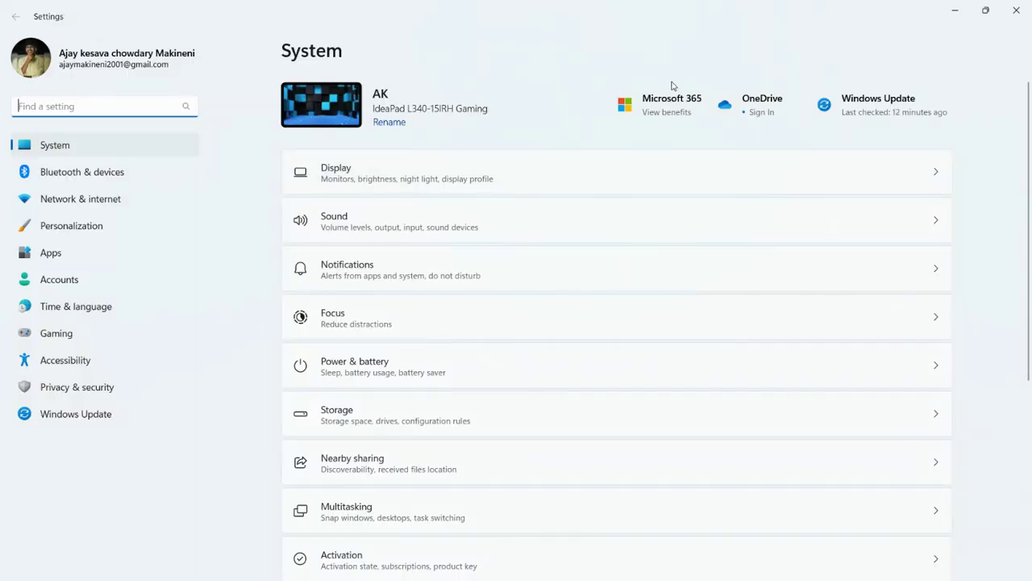
Check the system type among the device specifications on the System About page, and close Settings.
left_click(52, 149)
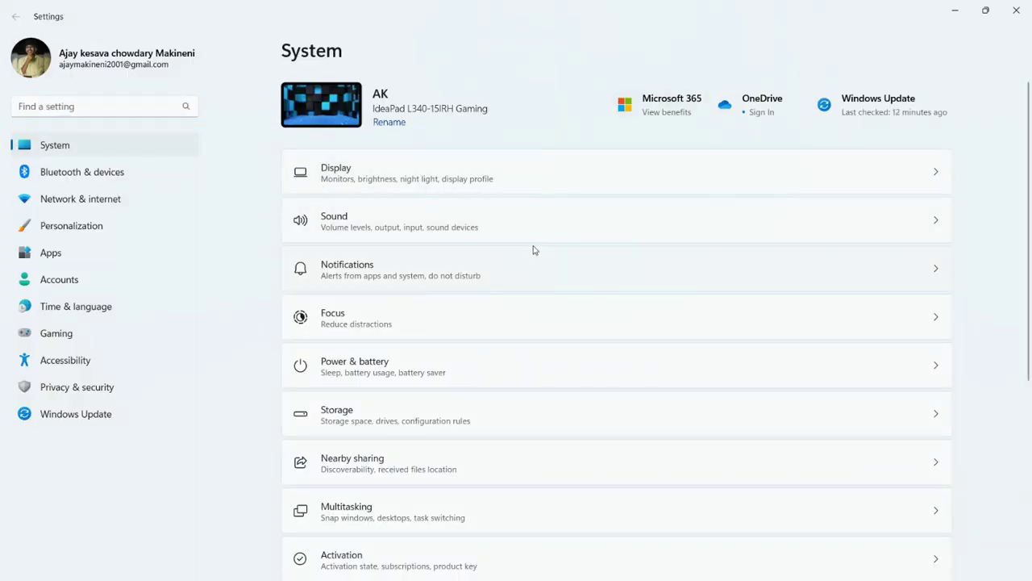
scroll(533, 250, "down", 3)
scroll(533, 250, "down", 1)
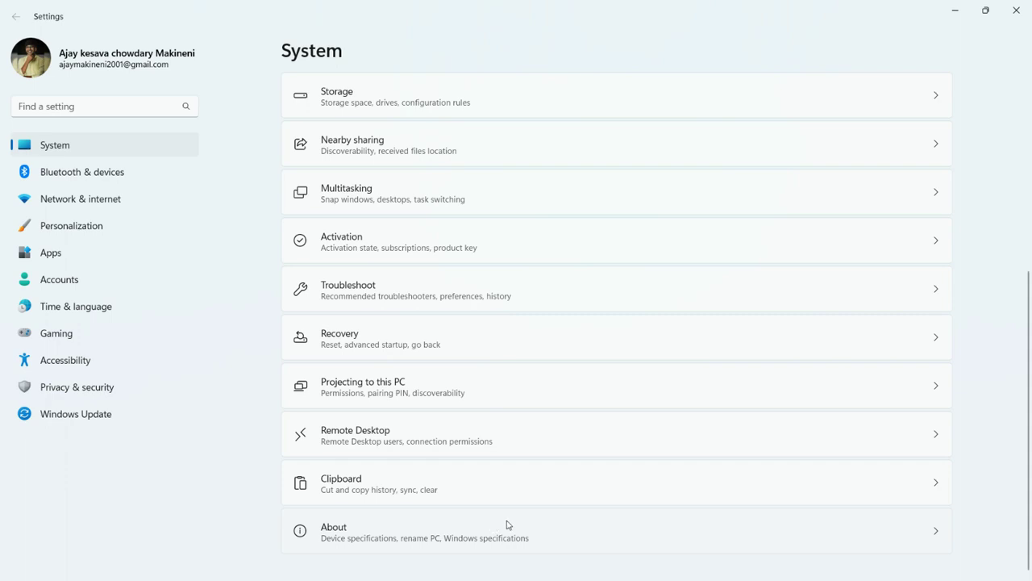
left_click(478, 509)
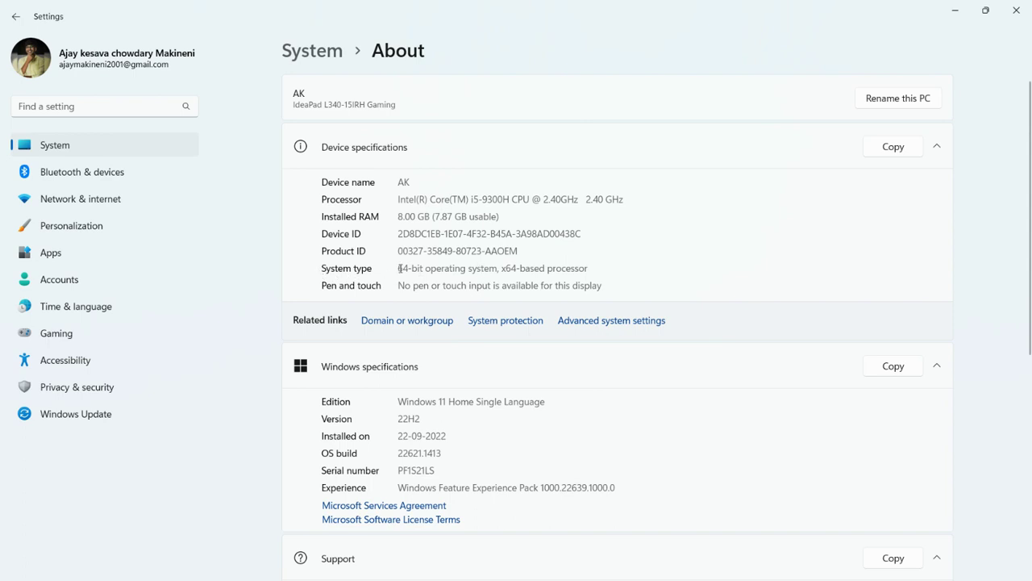
left_click_drag(400, 268, 588, 269)
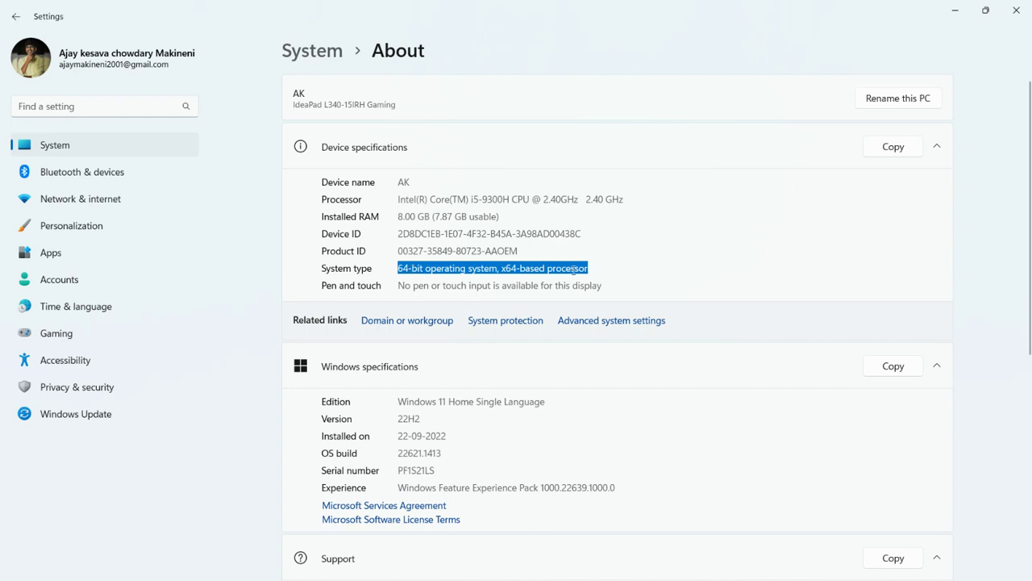
left_click(642, 268)
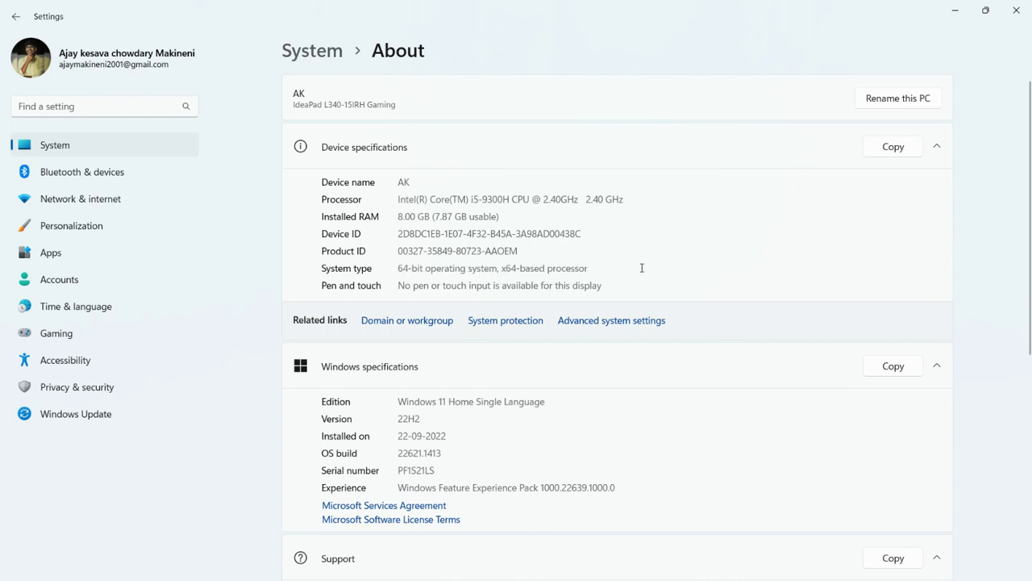
left_click(1028, 16)
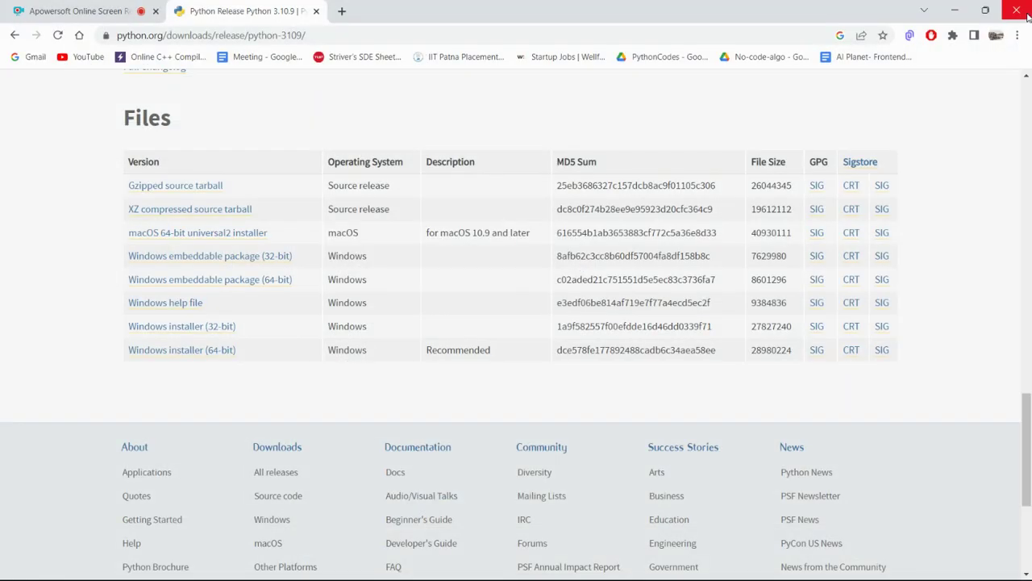
Download the Windows installer (64-bit) for Python 3.10.9 and show the downloaded file in its folder.
left_click(207, 353)
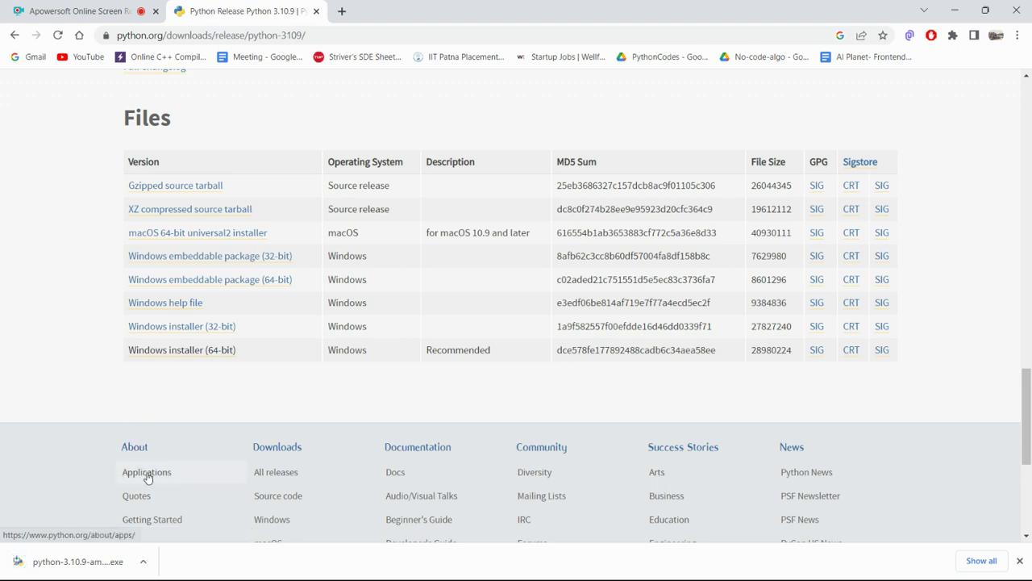
left_click(143, 563)
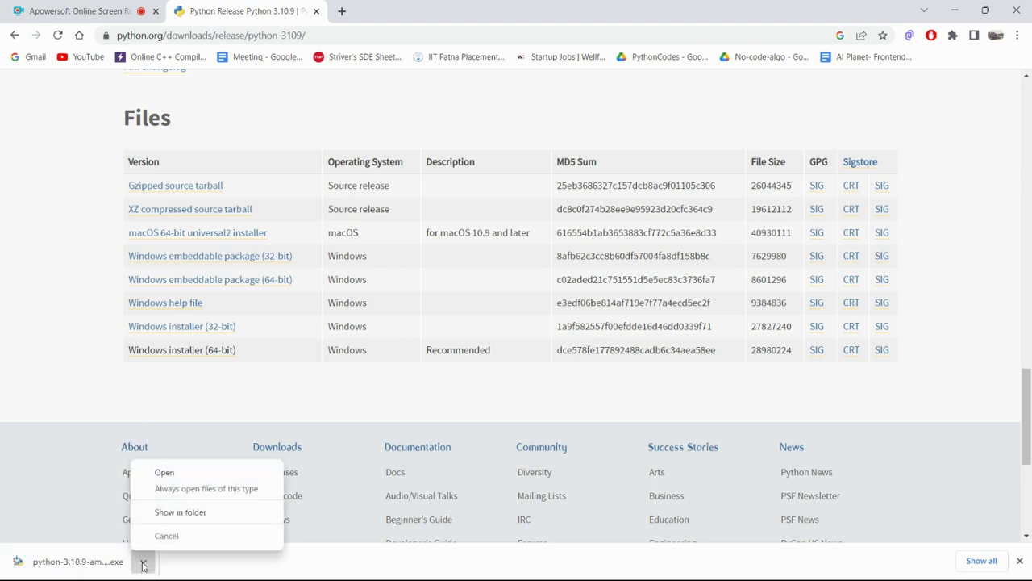
left_click(177, 517)
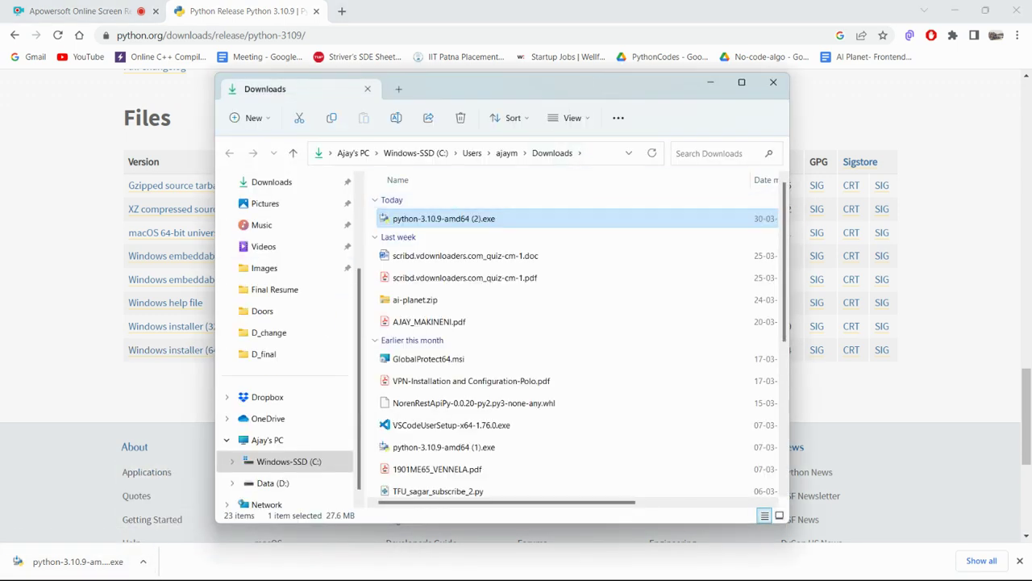
Launch the downloaded installer python-3.10.9-amd64 (2).exe from the Downloads folder.
right_click(445, 223)
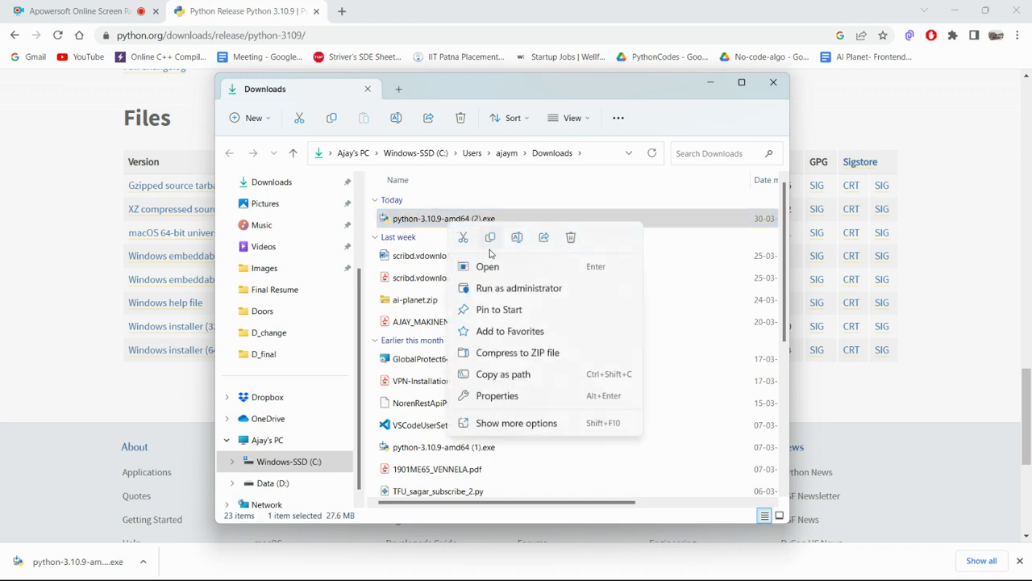
left_click(479, 88)
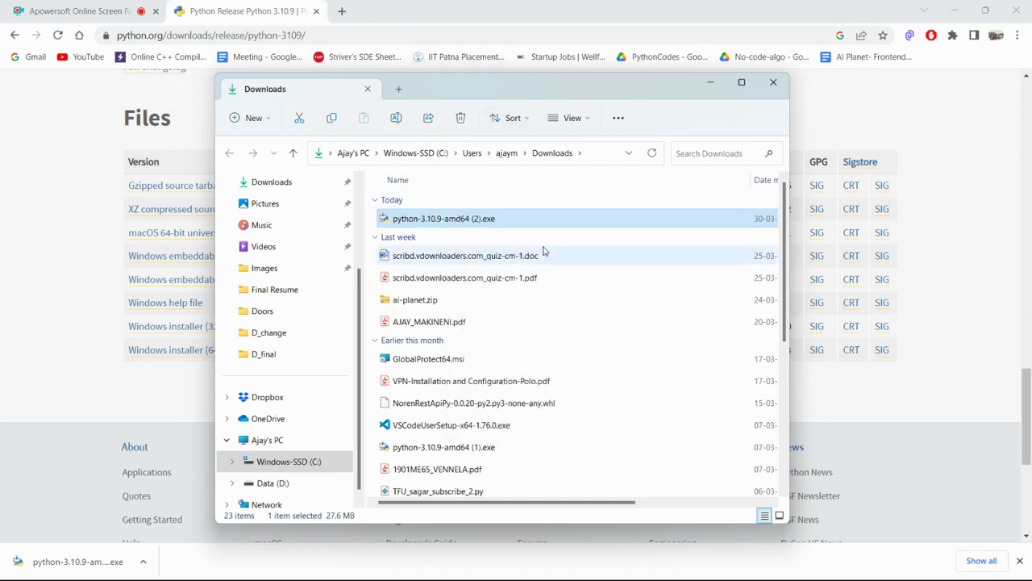
double_click(449, 218)
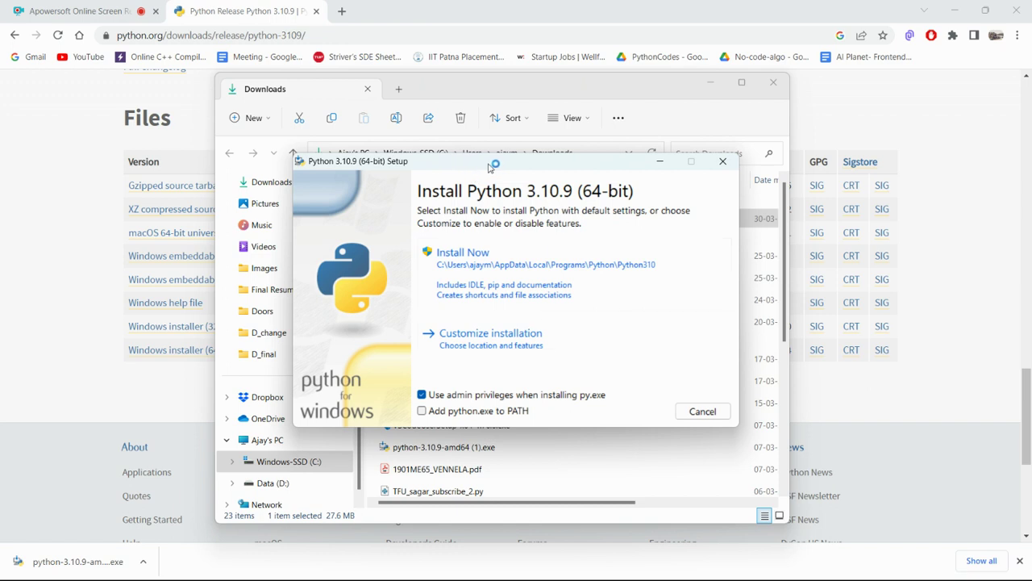
Review the optional features offered under Customize installation and return to the first setup page.
mouse_move(491, 167)
left_mouse_down()
mouse_move(468, 171)
mouse_move(480, 177)
left_mouse_up()
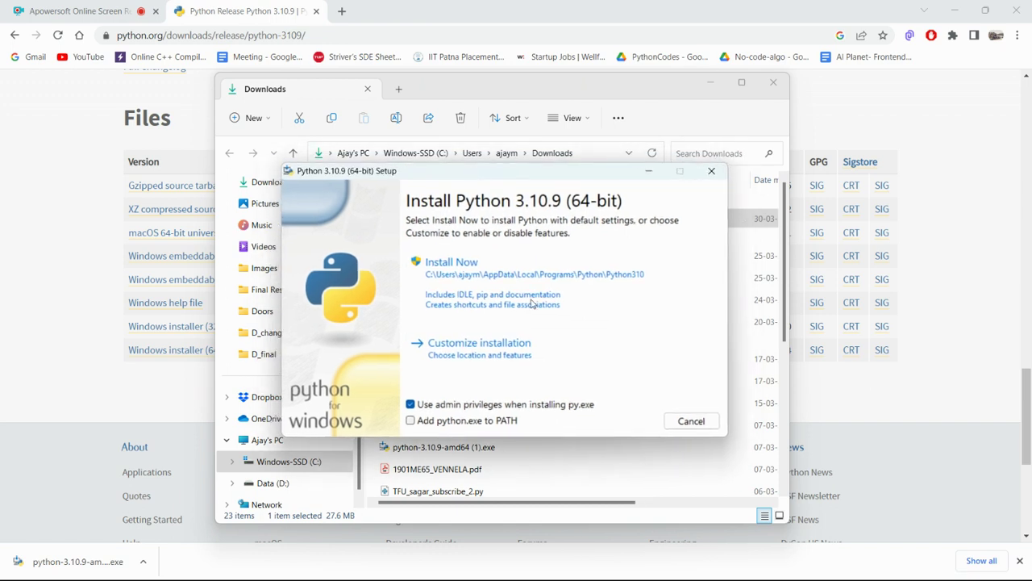
left_click(499, 353)
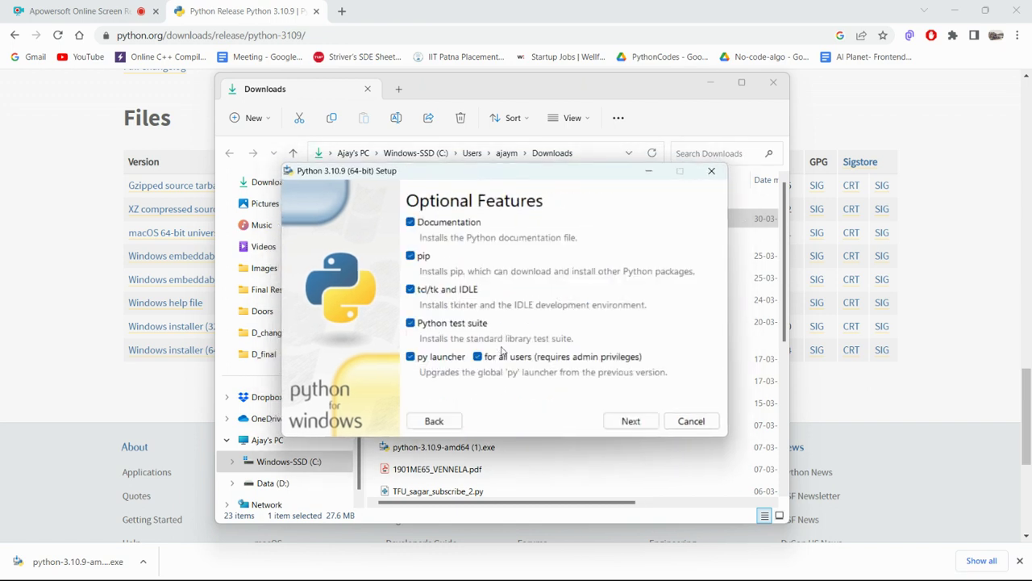
left_click(432, 421)
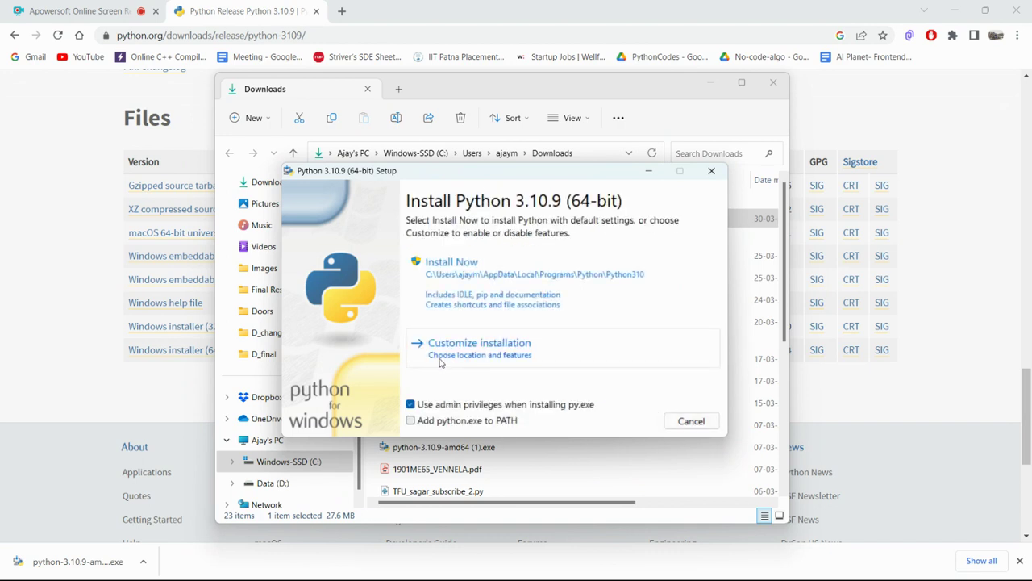
Start a customized installation with the default optional features, Python 3.10 installed for all users and Python added to environment variables.
left_click(516, 350)
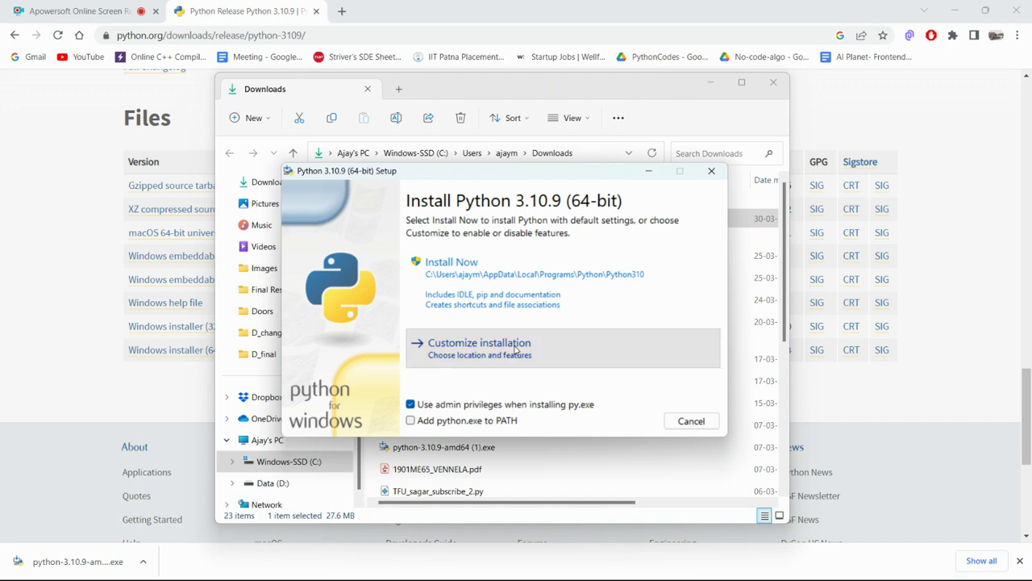
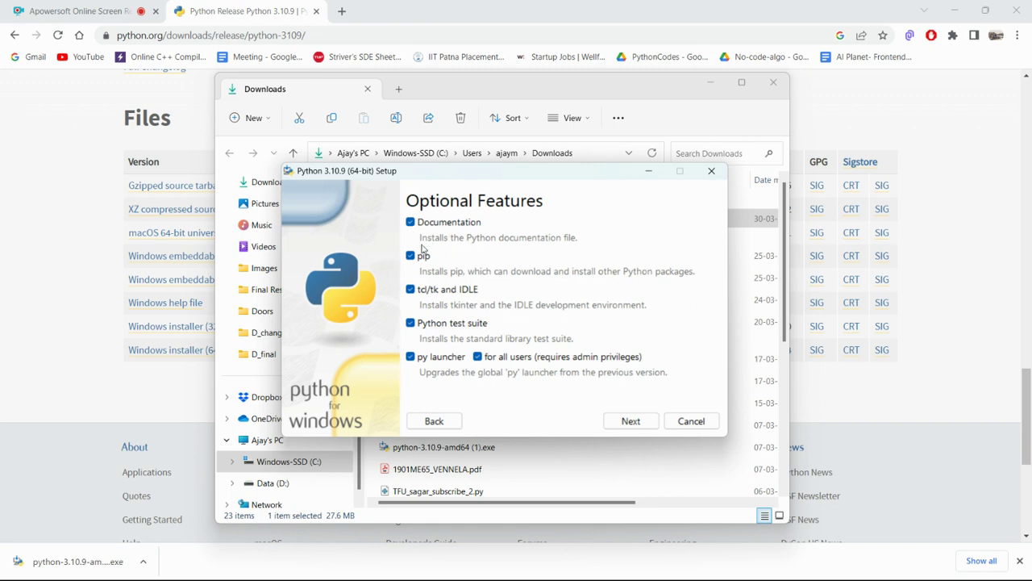
left_click(628, 425)
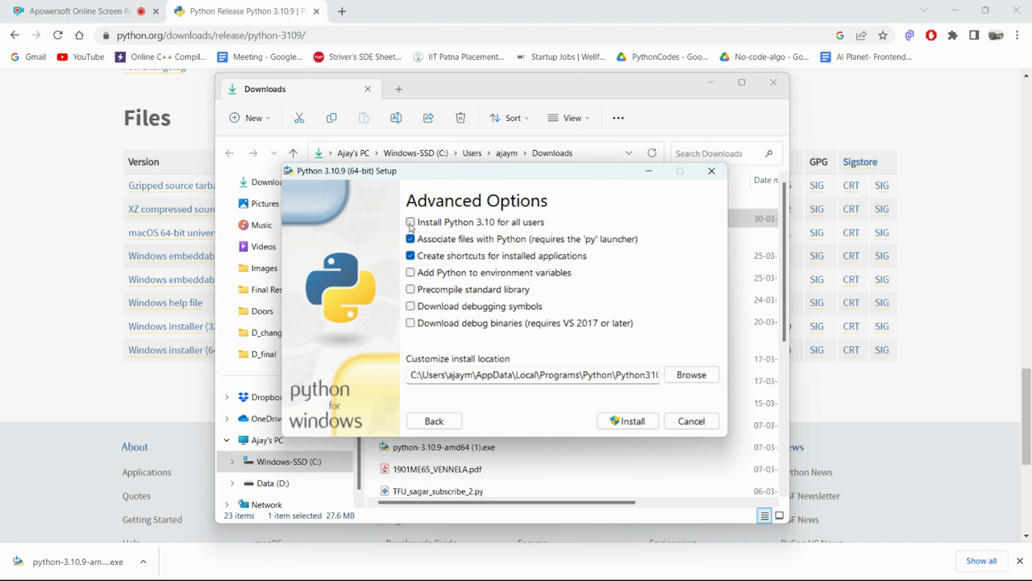
left_click(411, 223)
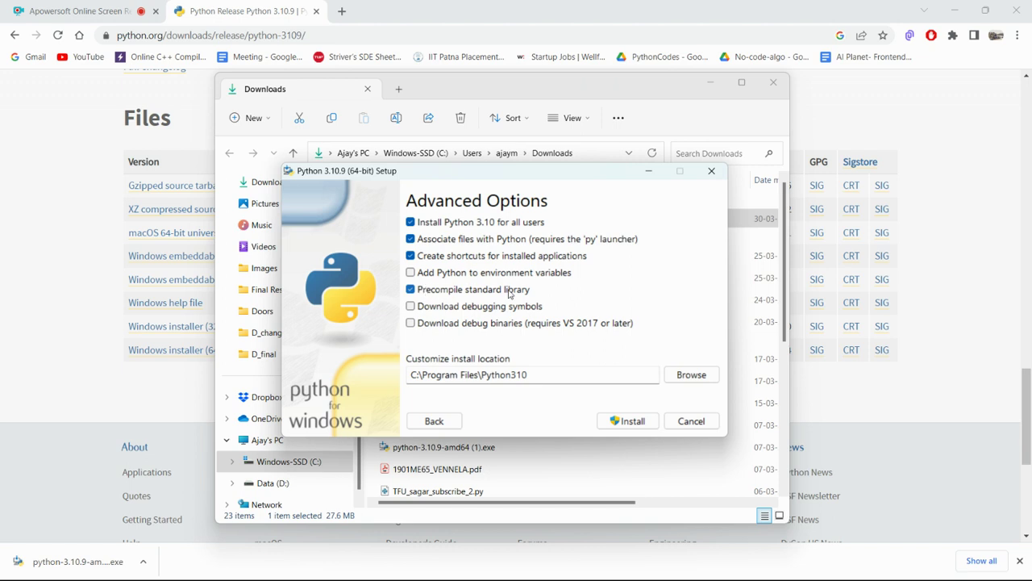
left_click(411, 273)
left_click(622, 422)
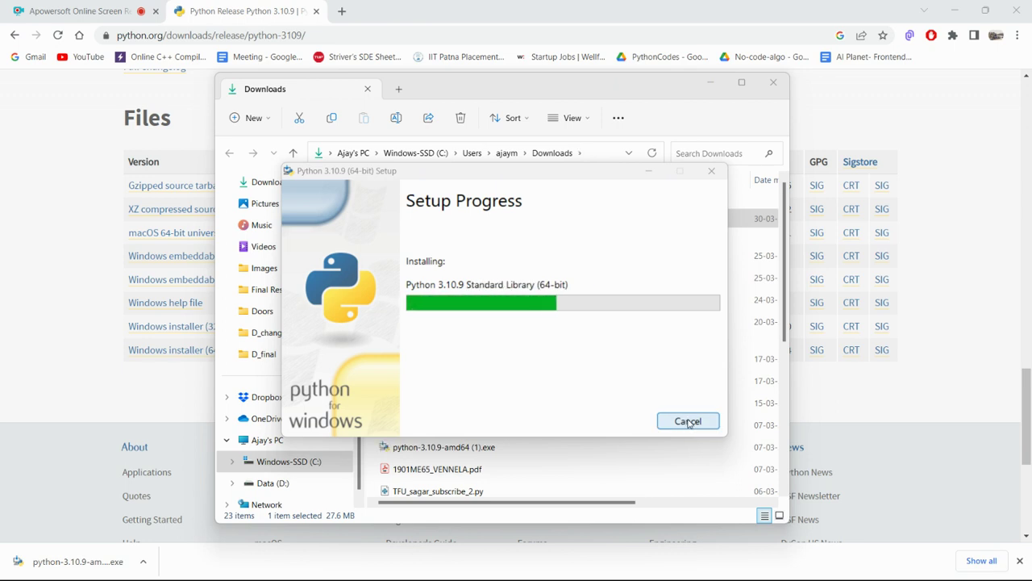
Cancel the running Python 3.10.9 installation and close the setup window.
left_click(688, 421)
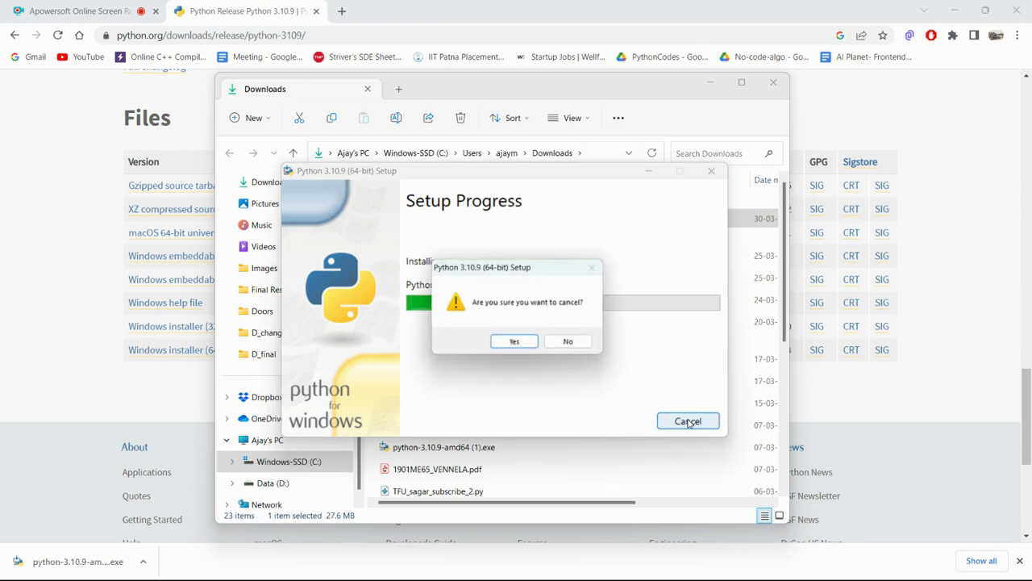
left_click(504, 346)
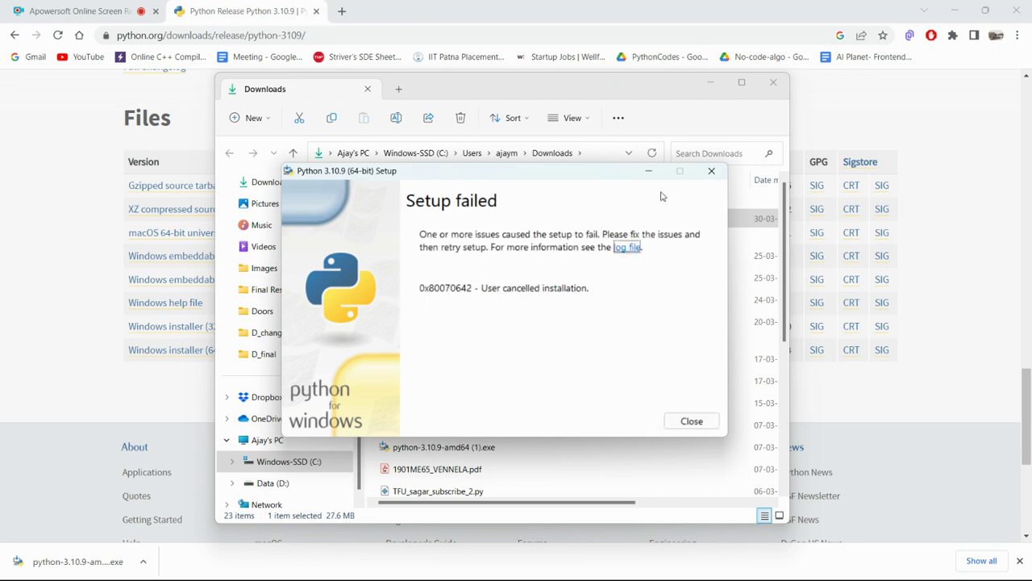
left_click(692, 421)
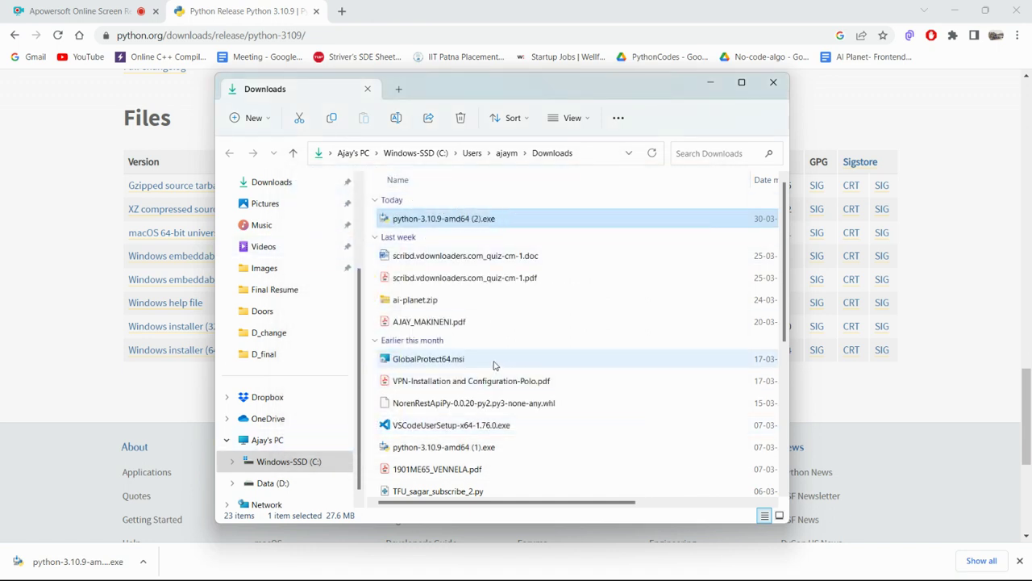
Search Windows for python to check which Python apps are installed, and dismiss the search.
left_click(397, 566)
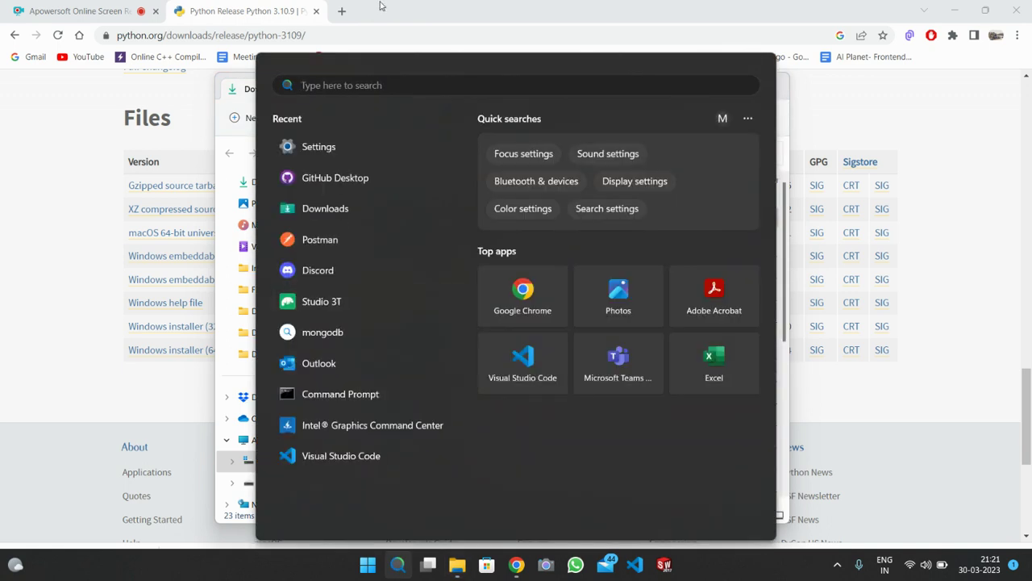
type("python")
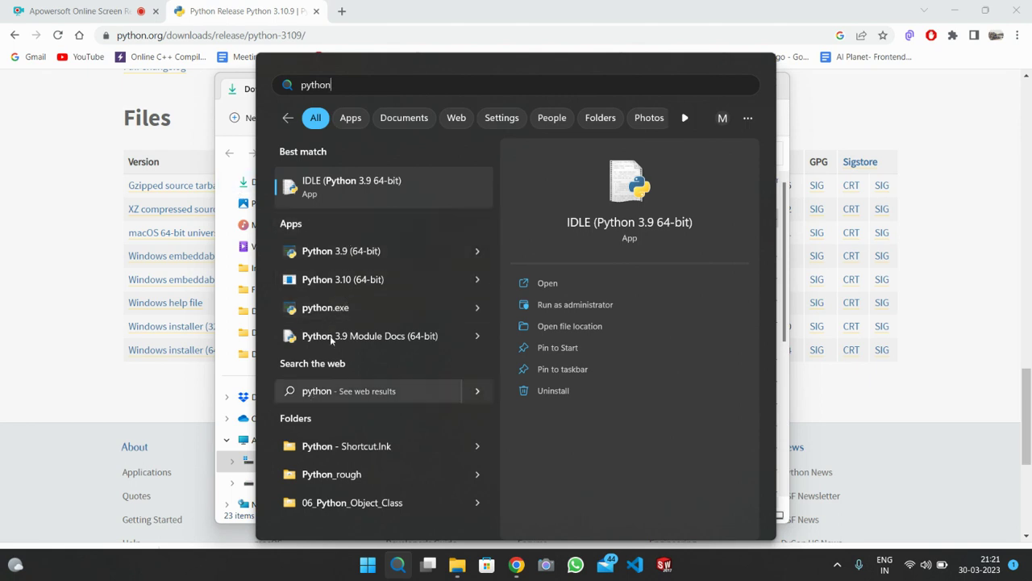
left_click(418, 5)
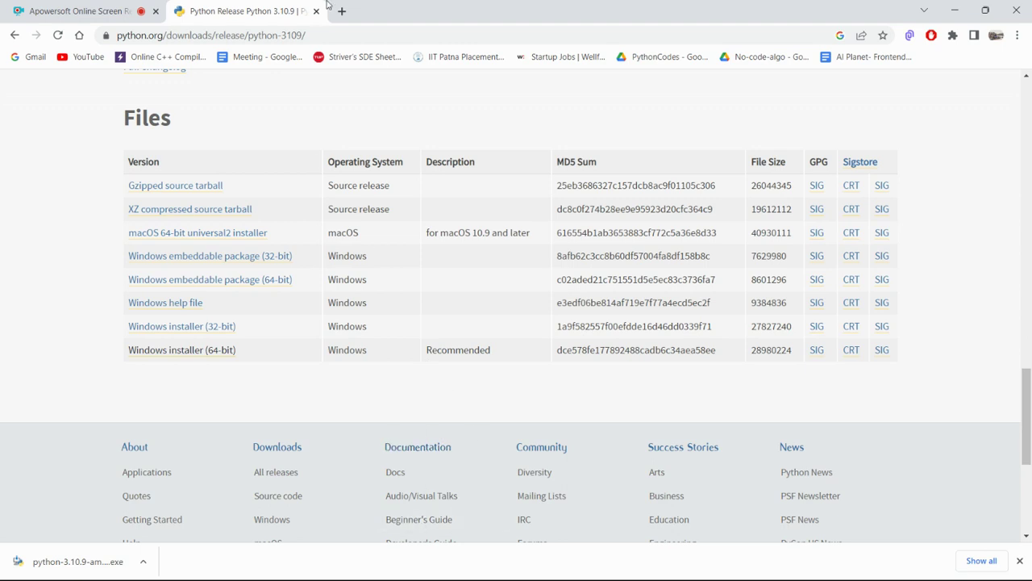
left_click(121, 9)
mouse_move(401, 129)
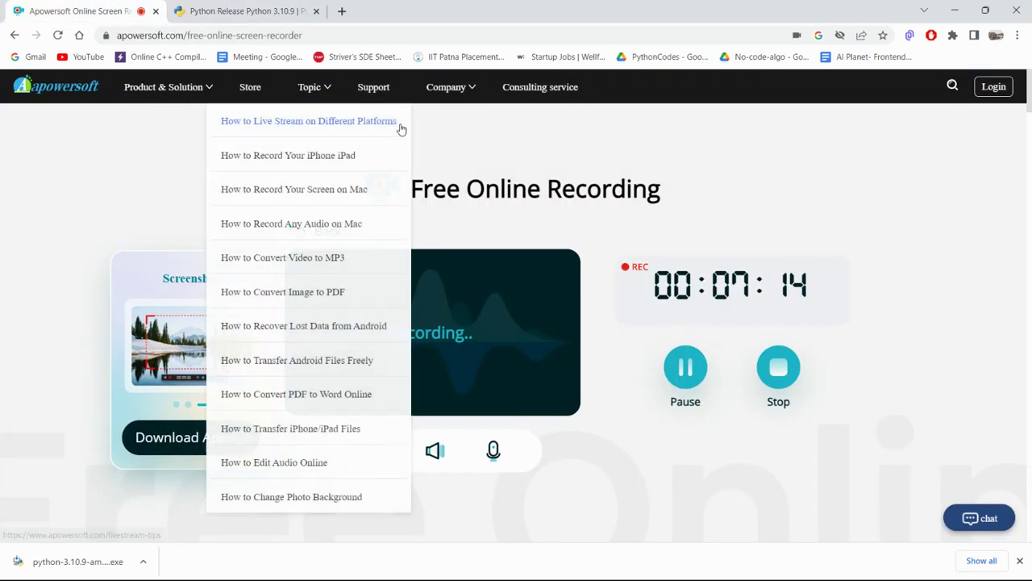